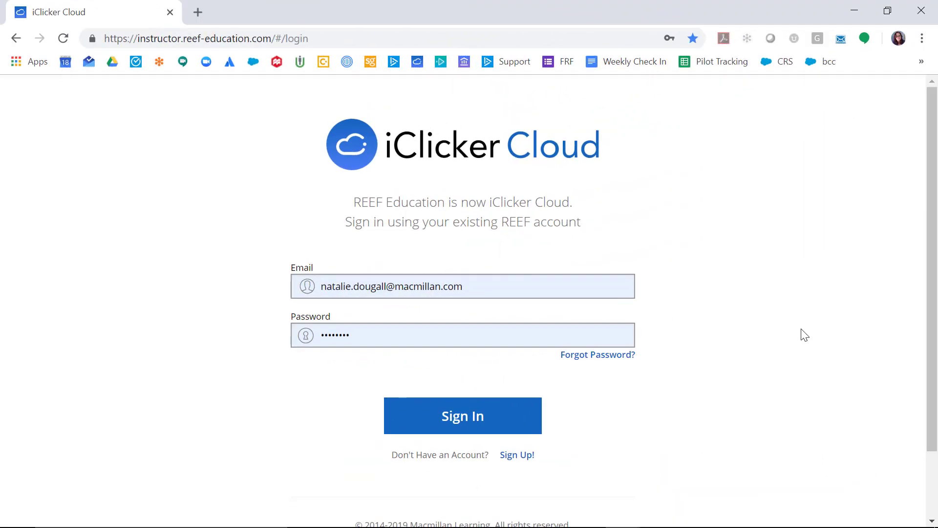
Sign in, start a Cloud 101 class and quiz, and launch the iClicker Cloud desktop app
left_click(505, 426)
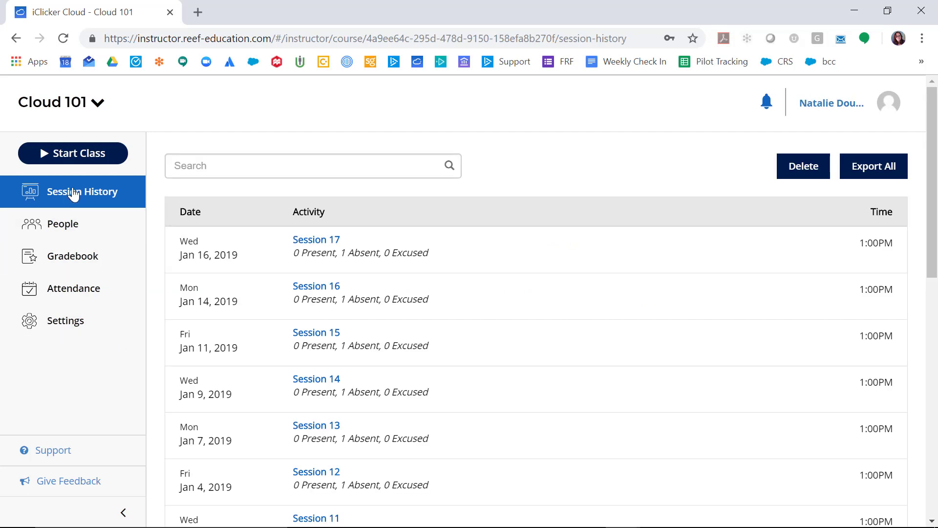
left_click(81, 161)
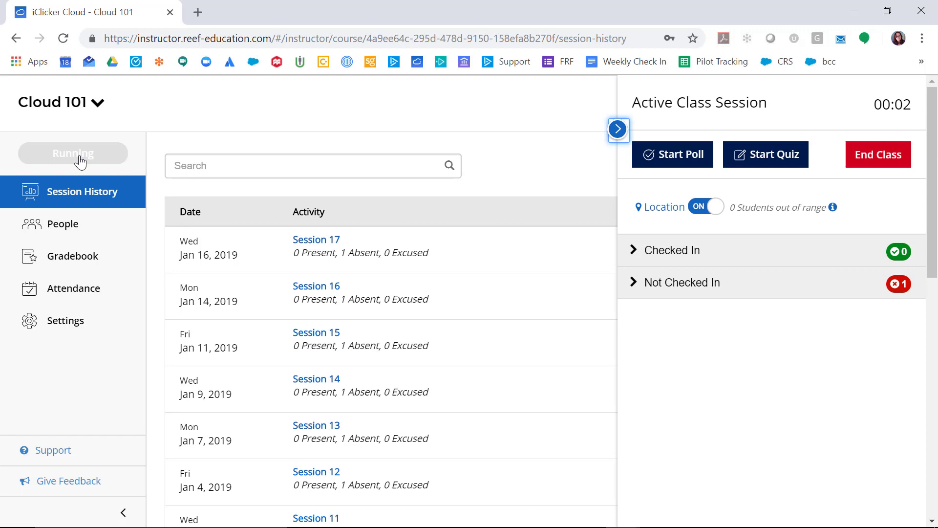
left_click(767, 158)
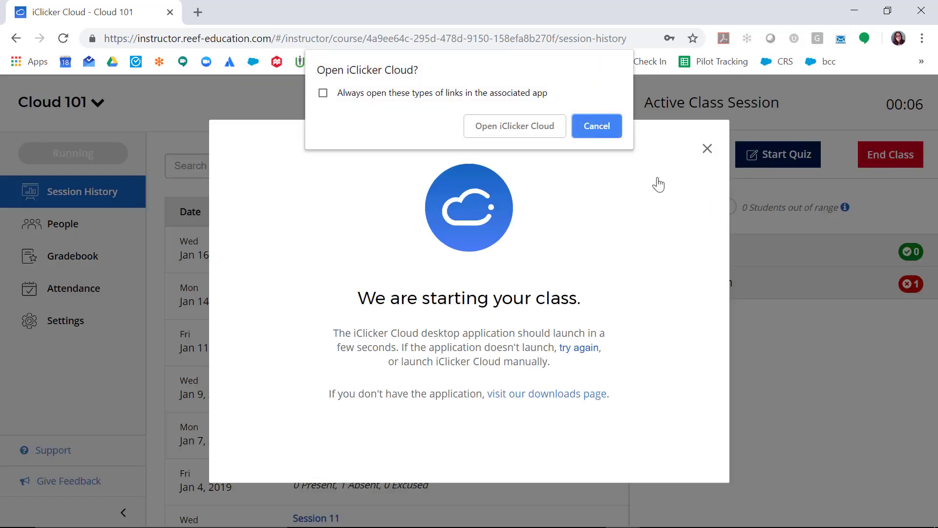
left_click(543, 126)
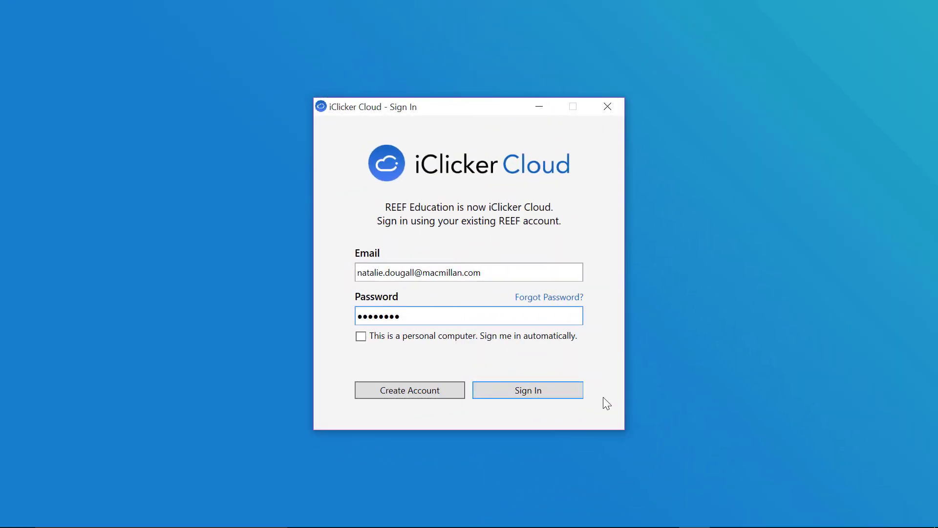
Sign in to the desktop app, select Cloud 101, and expand the Start Polling Session choices
left_click(549, 391)
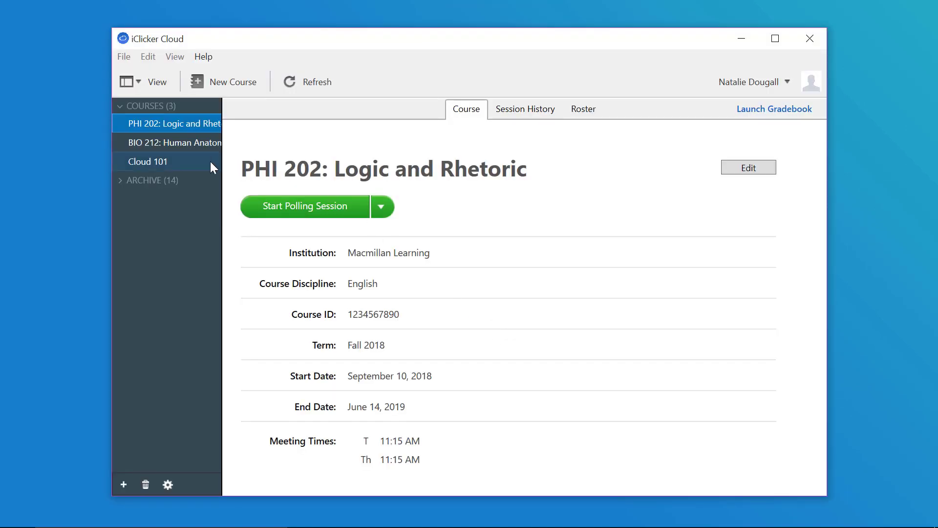
left_click(208, 161)
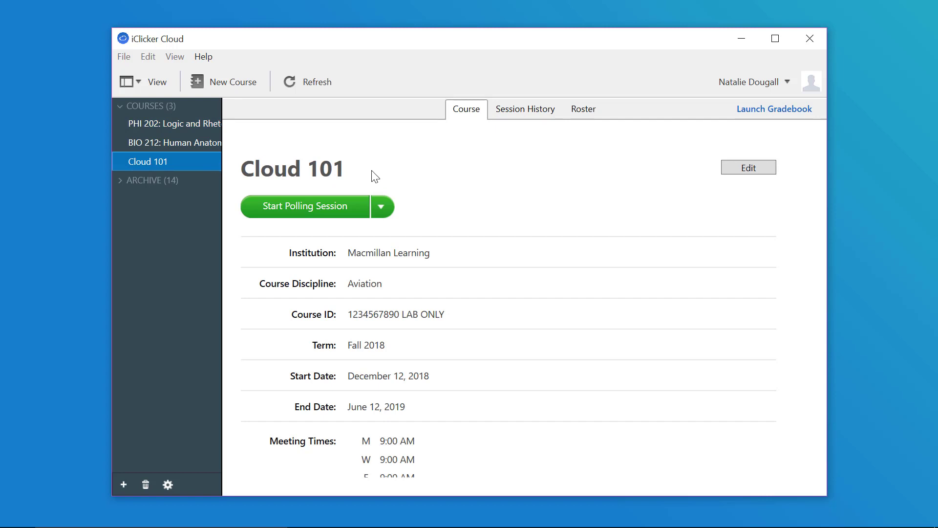
left_click(382, 208)
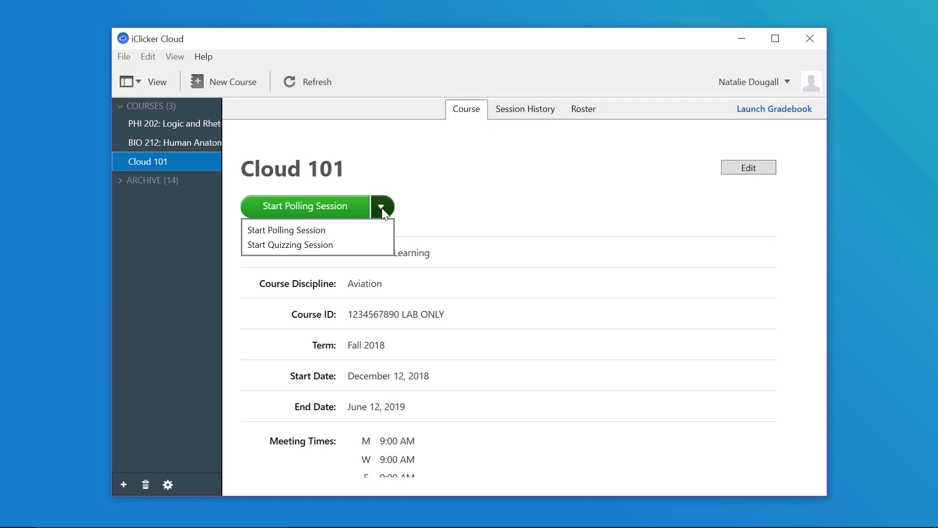
Choose a quizzing session, set 3 questions at 1 point each, and start it
left_click(362, 245)
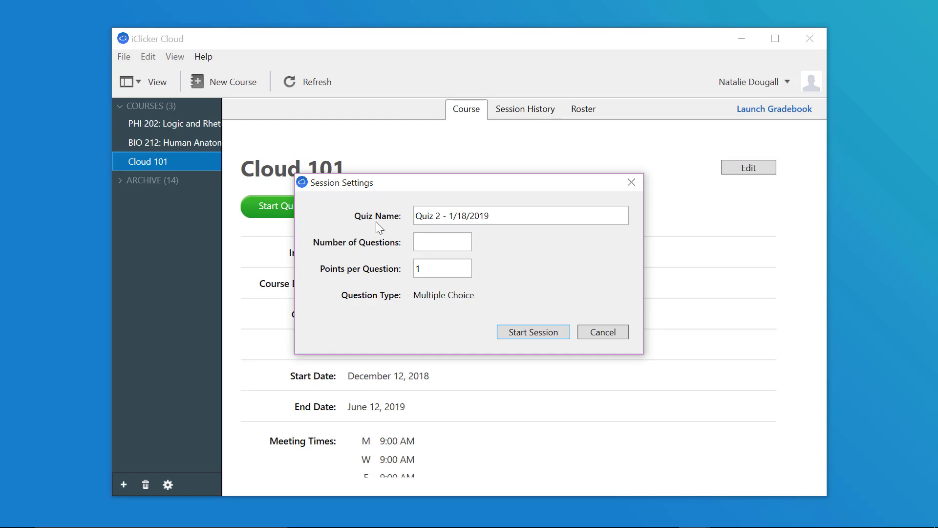
left_click(427, 242)
type("3")
left_click(429, 269)
left_click(529, 333)
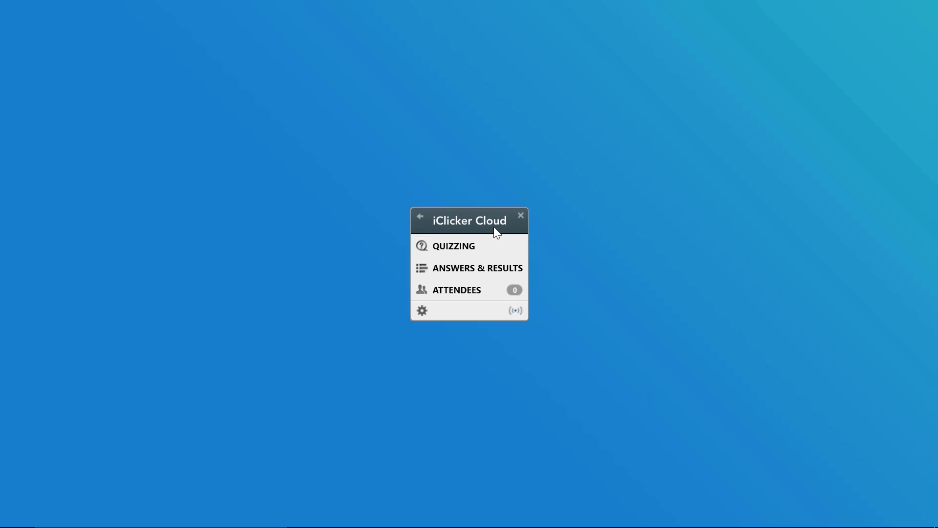
Open the Quiz 2 timer beside the slide title and collapse the session toolbar to icons
mouse_move(493, 226)
left_mouse_down()
mouse_move(361, 148)
mouse_move(112, 67)
mouse_move(94, 32)
left_mouse_up()
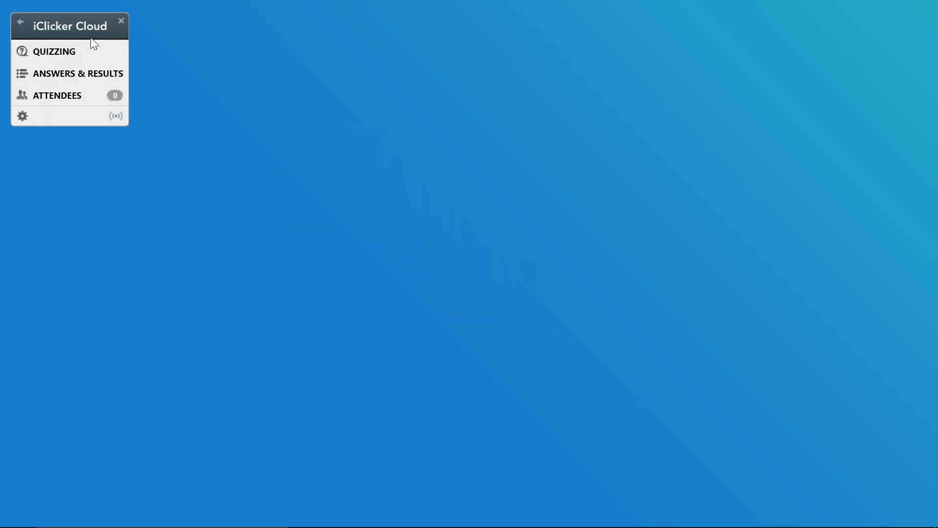
left_click(85, 52)
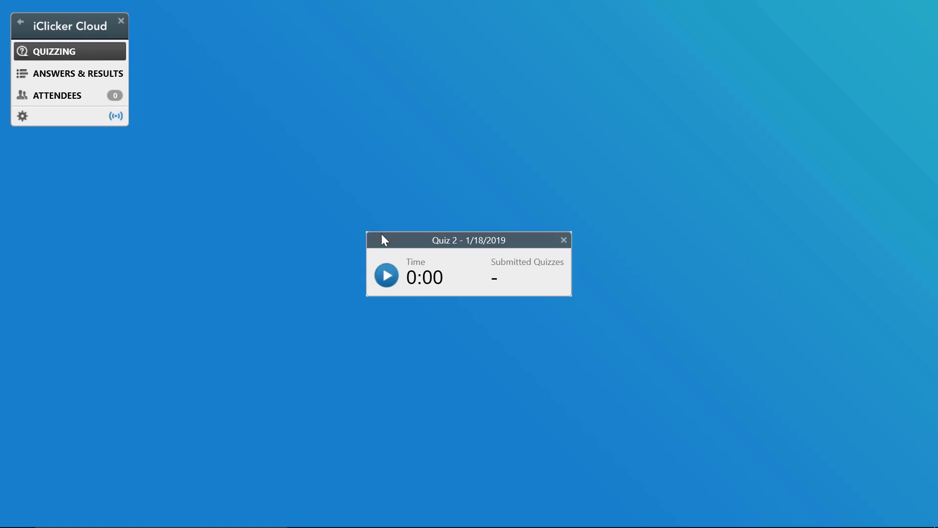
left_click_drag(389, 240, 160, 25)
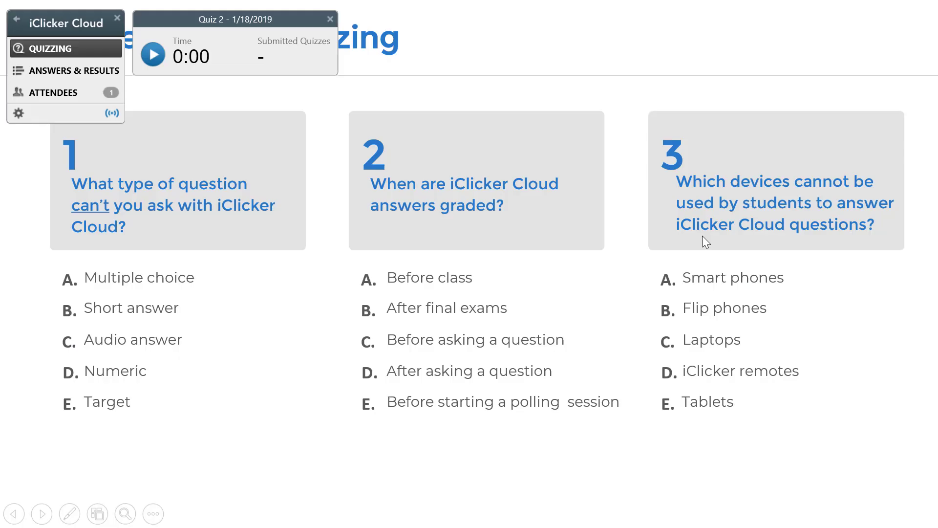
mouse_move(278, 19)
left_mouse_down()
mouse_move(451, 23)
mouse_move(547, 11)
left_mouse_up()
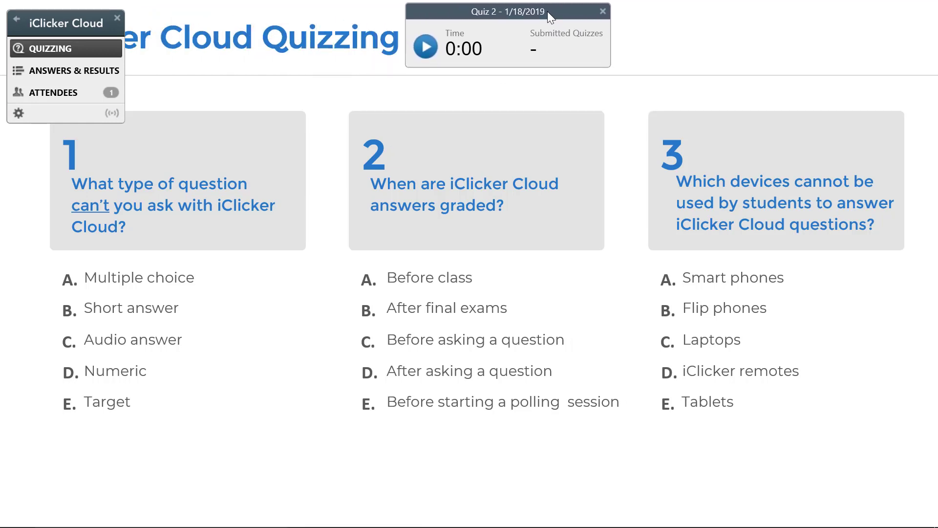
left_click(16, 20)
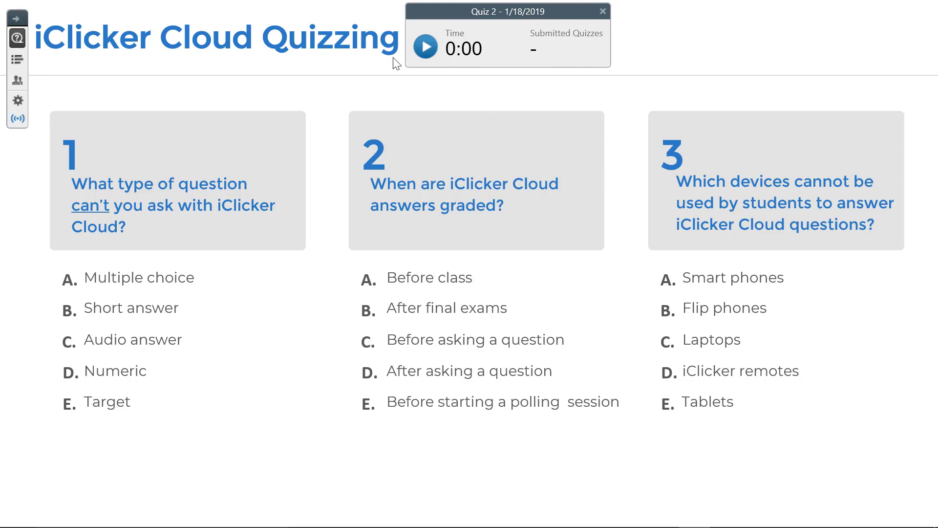
Start the Quiz 2 timer, check attendee progress, and end the quiz after one submission
left_click(423, 46)
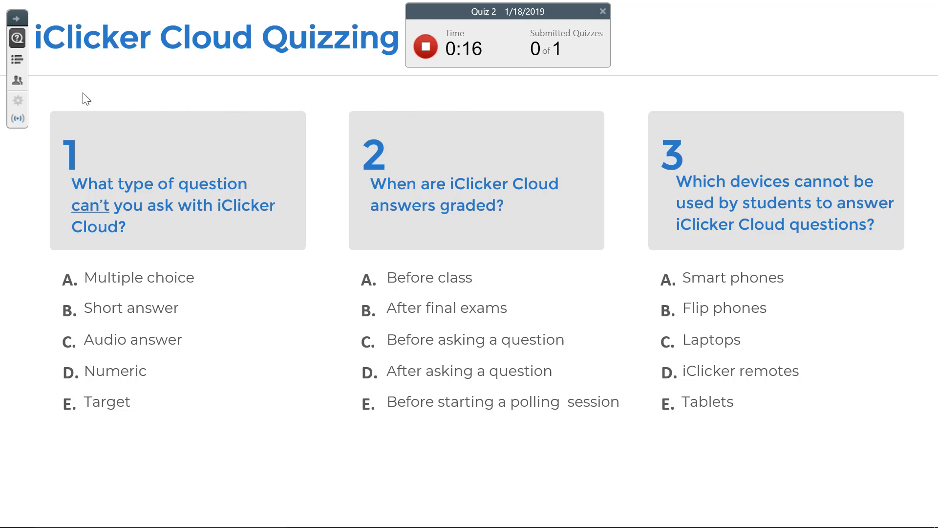
left_click(17, 83)
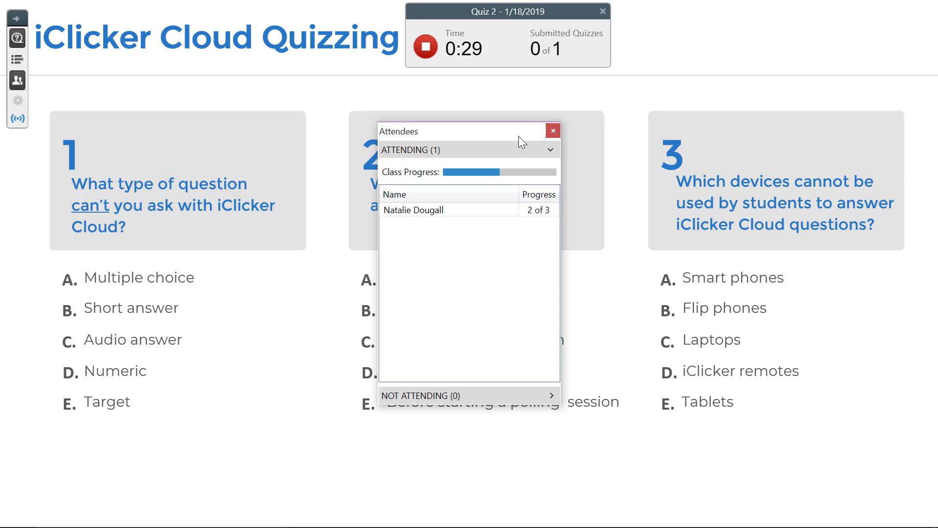
left_click(553, 131)
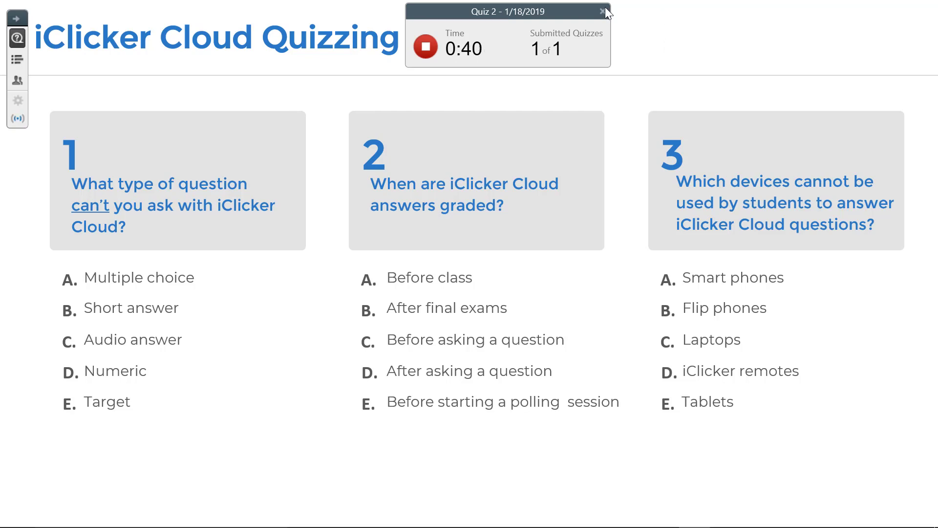
left_click(426, 46)
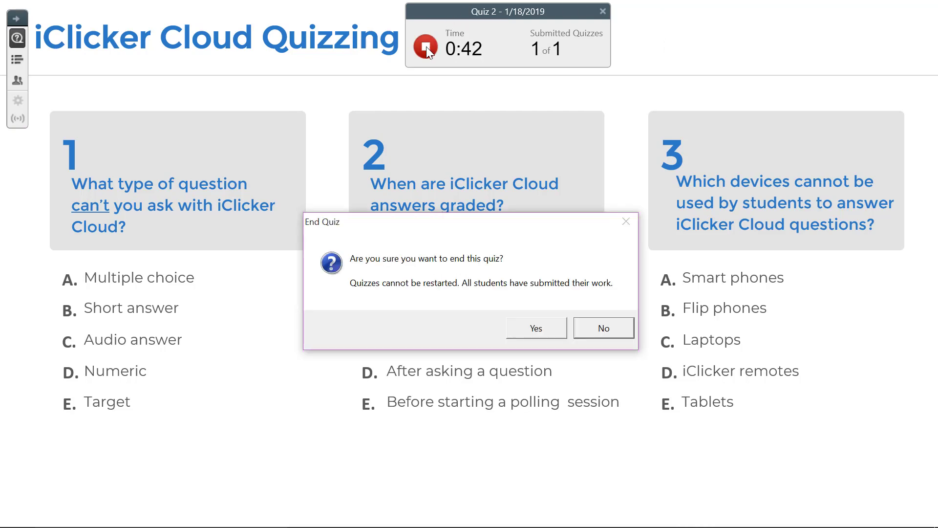
left_click(537, 326)
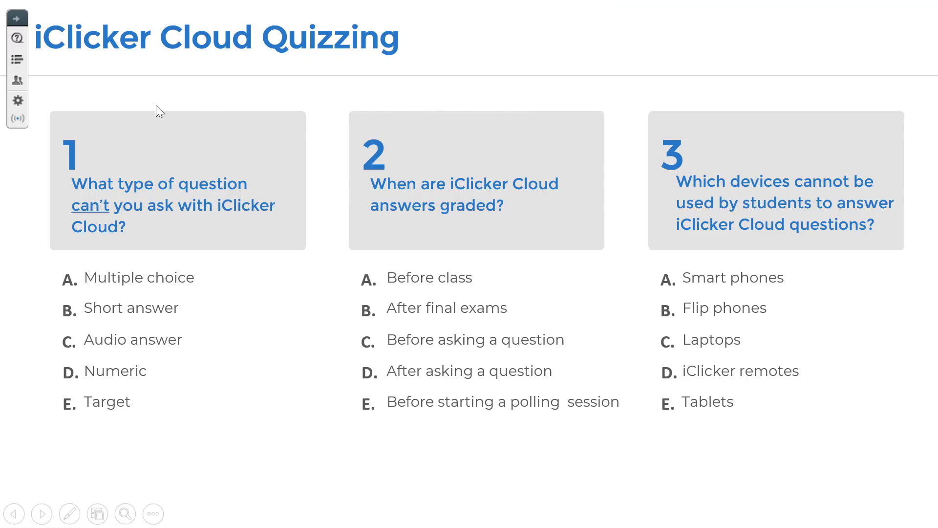
Open Quiz 2's Answers & Results and mark C correct for Question 1
left_click(17, 60)
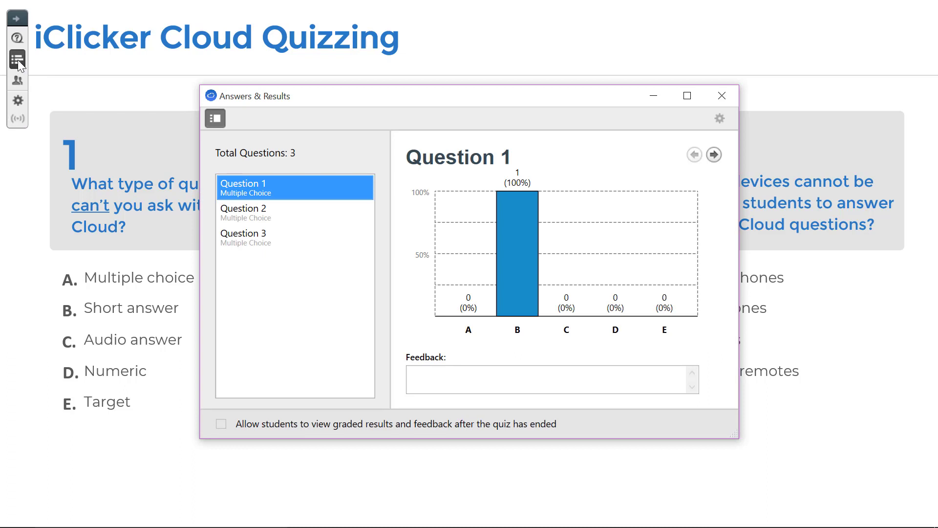
left_click_drag(302, 95, 415, 105)
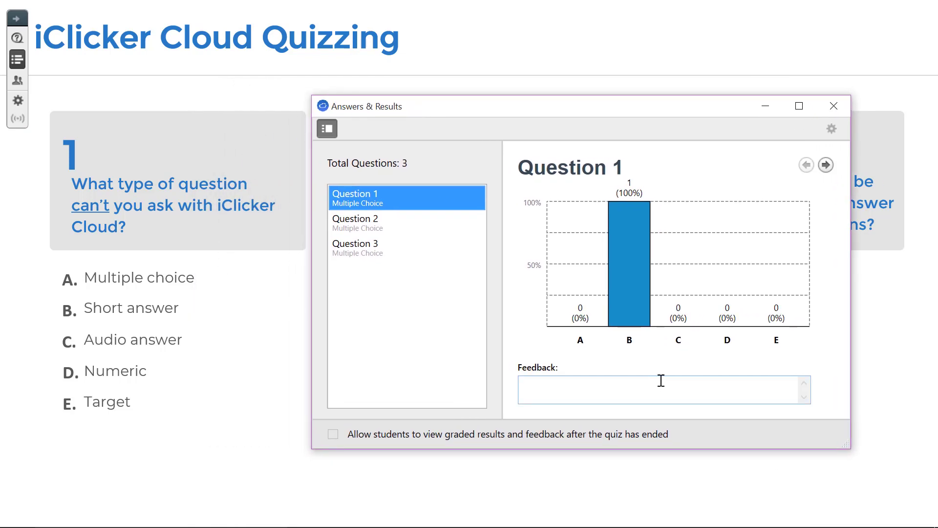
left_click(678, 341)
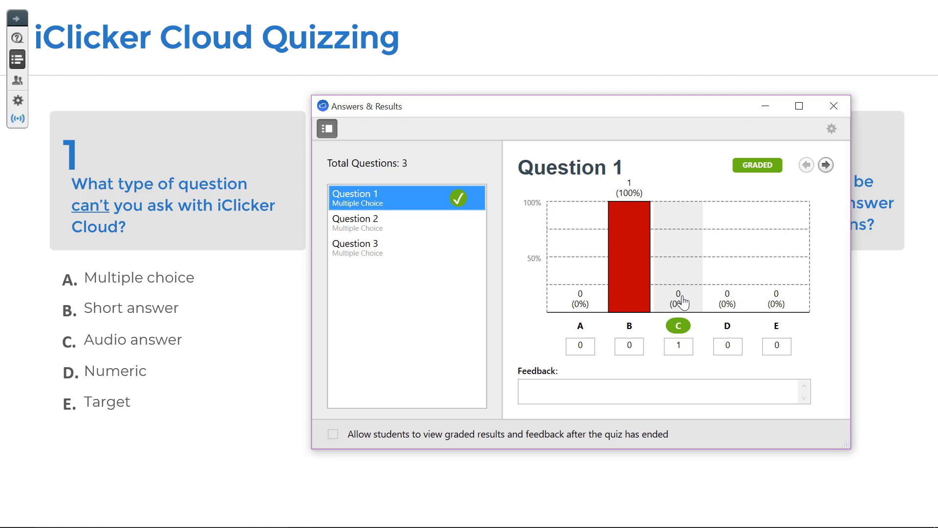
Mark D correct for Question 2, then show Question 3's results
left_click(442, 227)
left_click_drag(490, 107, 760, 119)
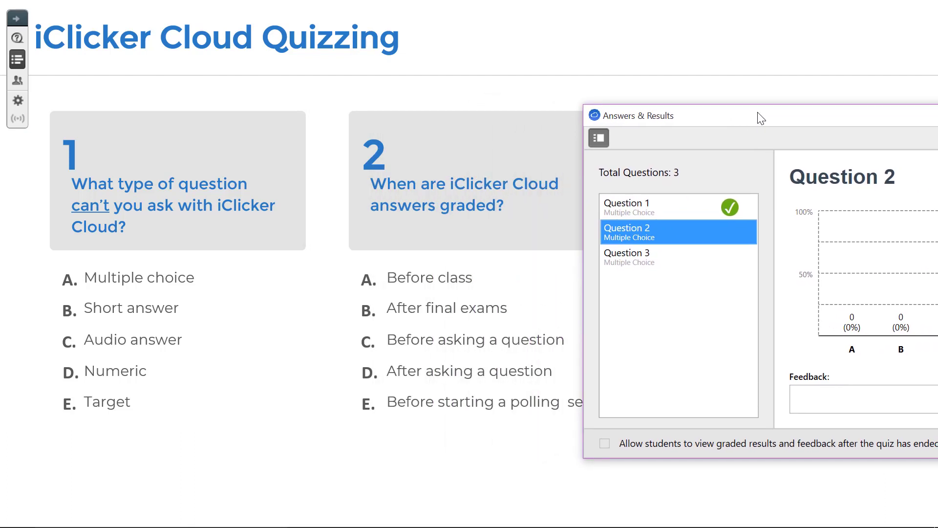
left_click_drag(760, 119, 334, 97)
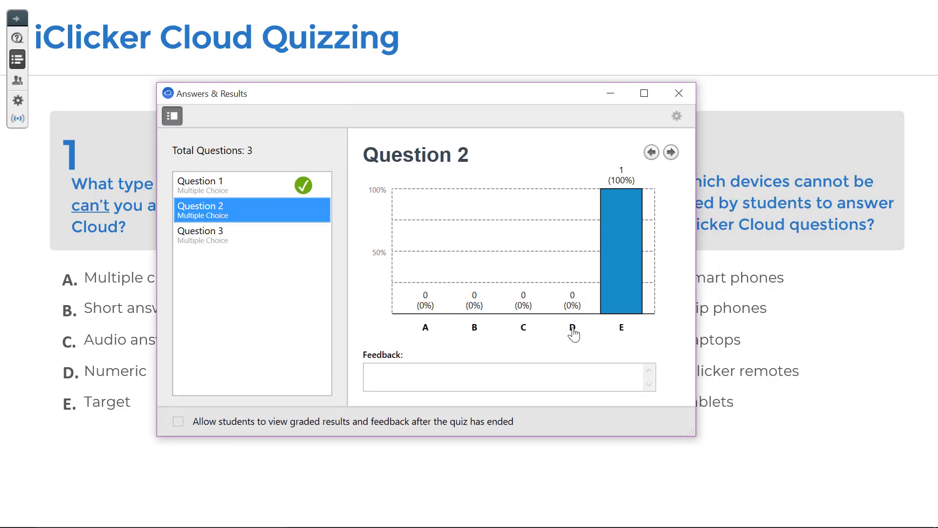
left_click(573, 328)
left_click(247, 235)
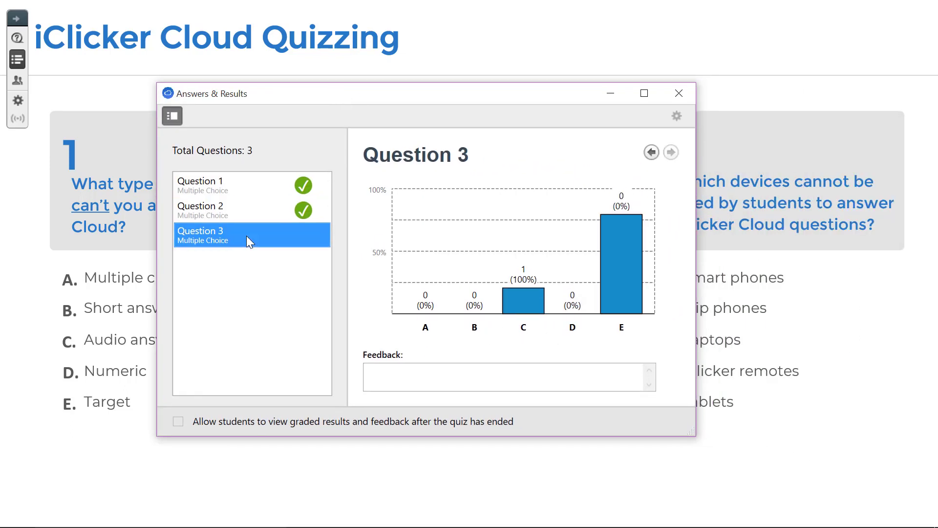
left_click_drag(346, 95, 303, 95)
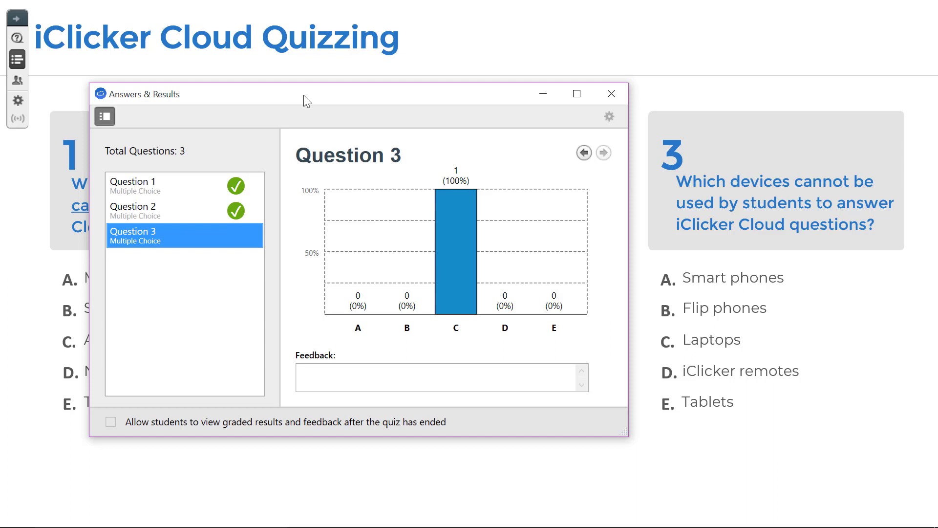
Mark B correct on Question 3, add feedback 'Review Chapter 27', and allow students to view graded results
left_click(402, 311)
left_click(329, 370)
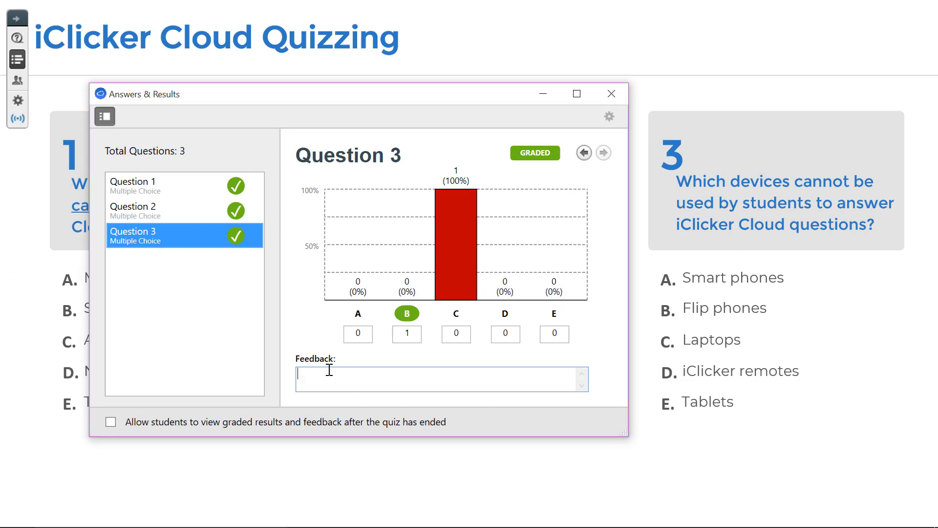
type("Revie")
type("w Chapter ")
type("27")
left_click(110, 423)
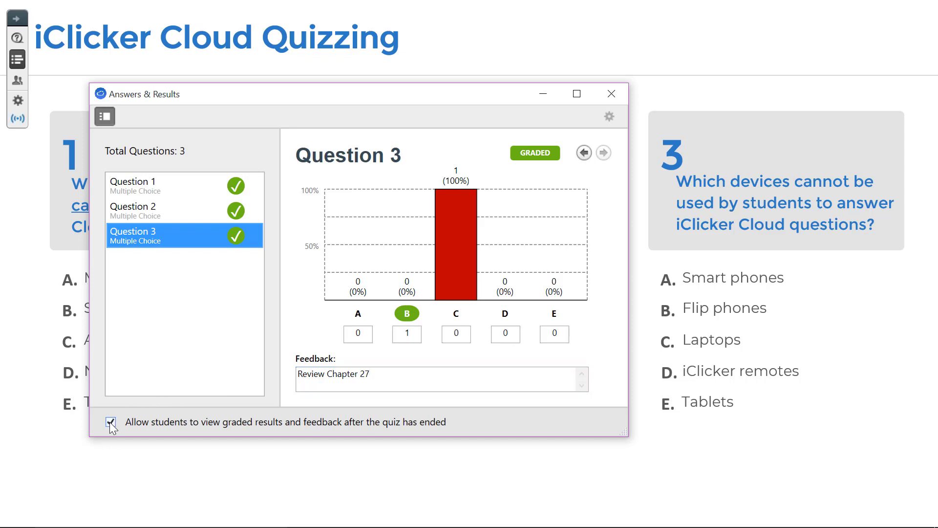